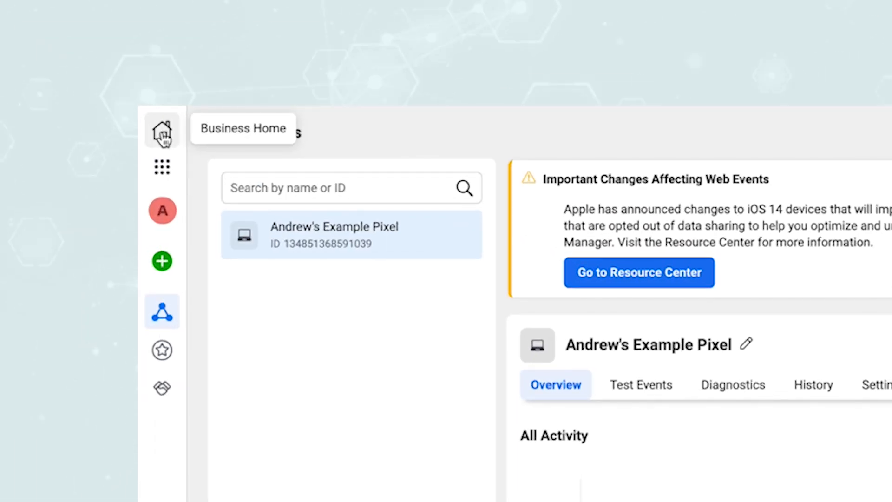
Go to Business Settings and open the Pixels list under Data Sources.
click(163, 135)
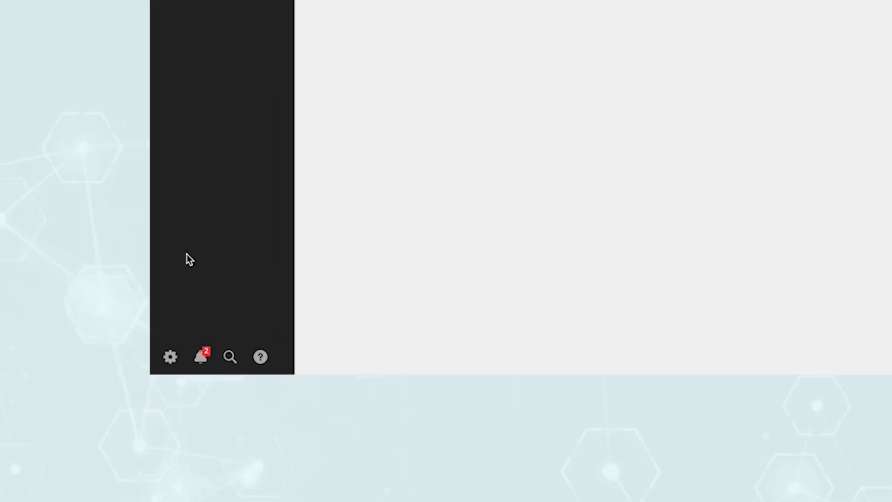
click(197, 326)
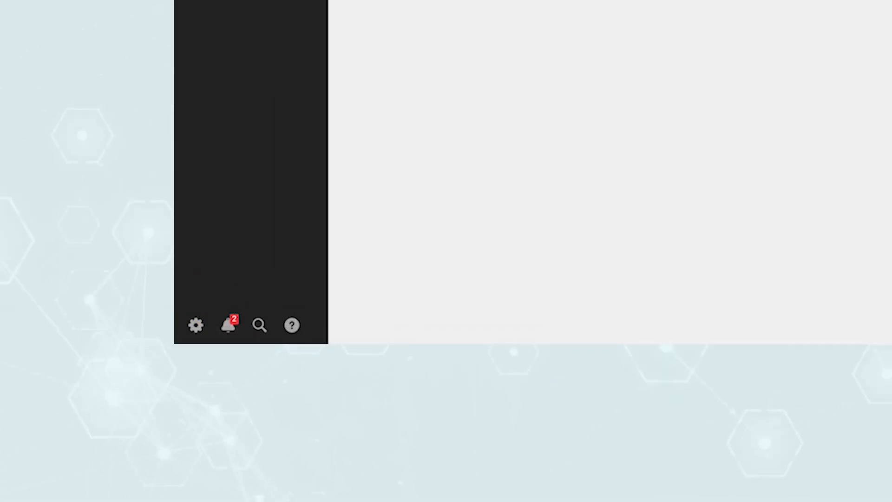
click(81, 18)
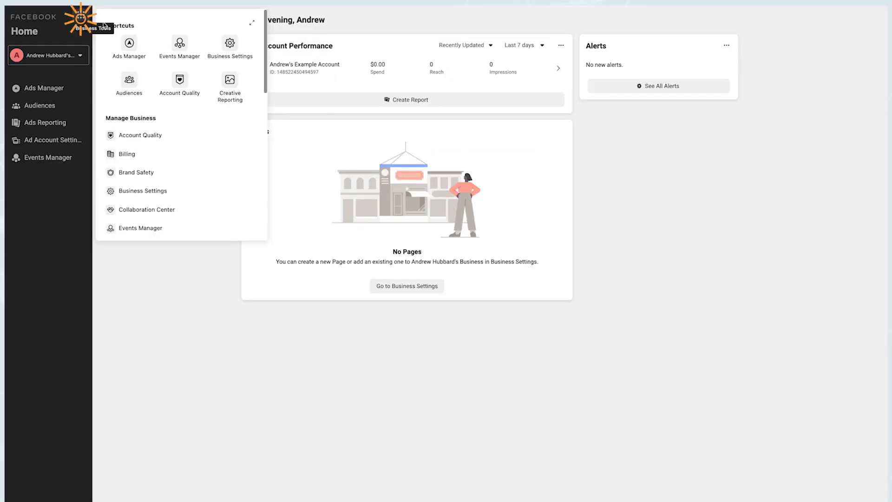
scroll(230, 72, down, 1)
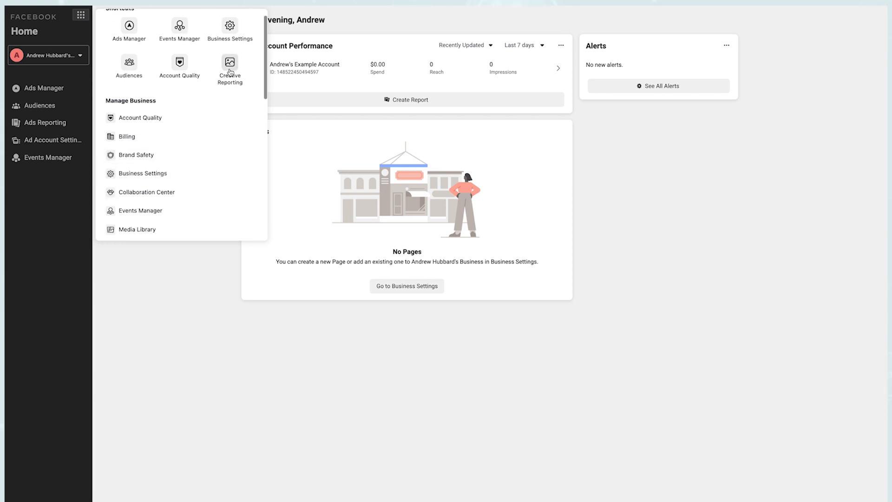
click(230, 27)
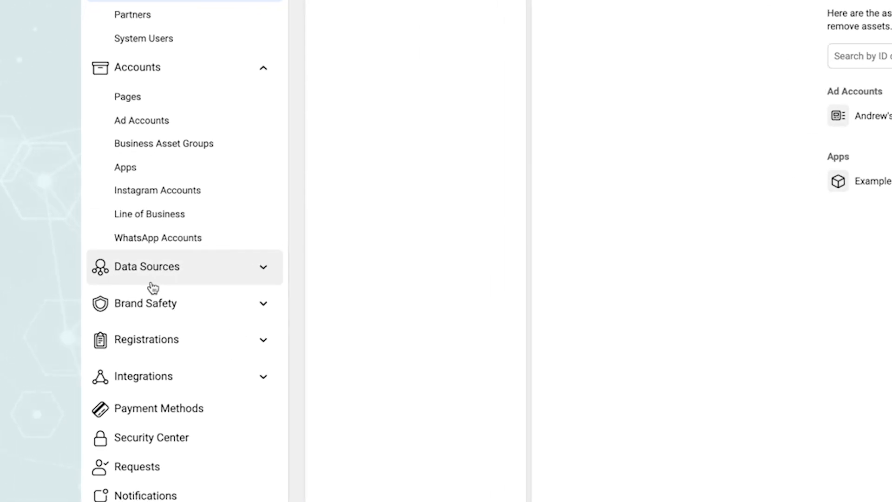
click(204, 276)
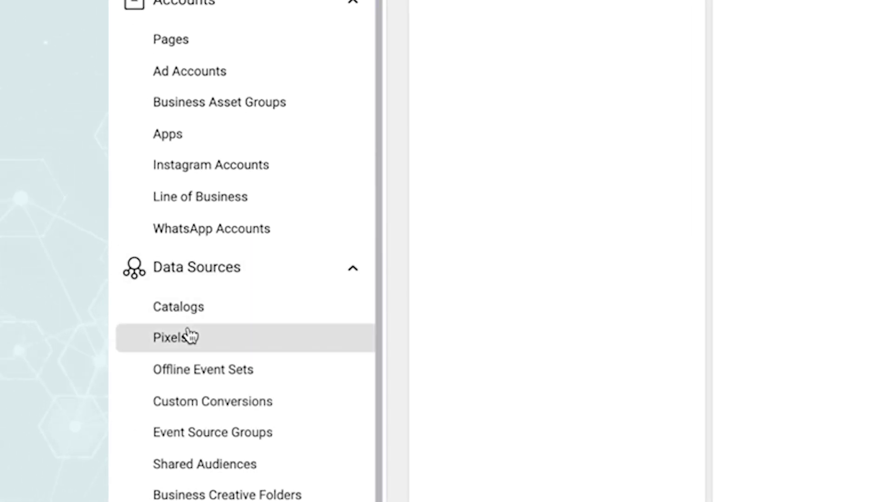
click(180, 331)
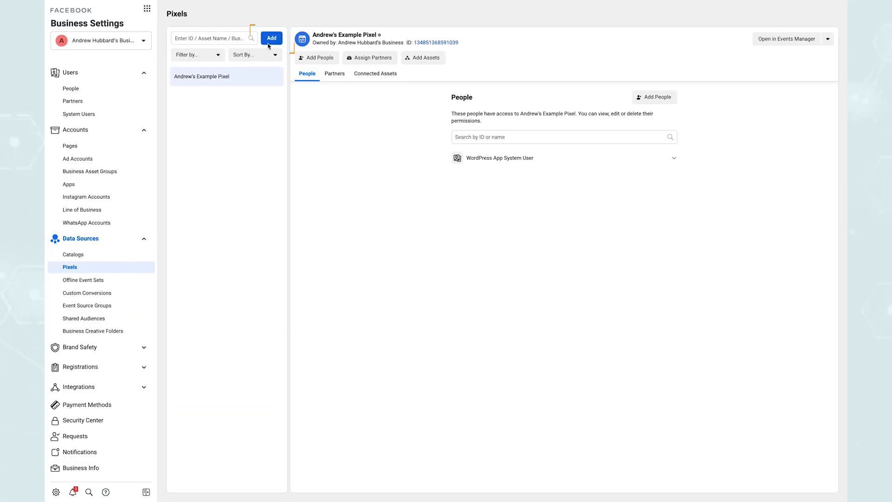
click(272, 38)
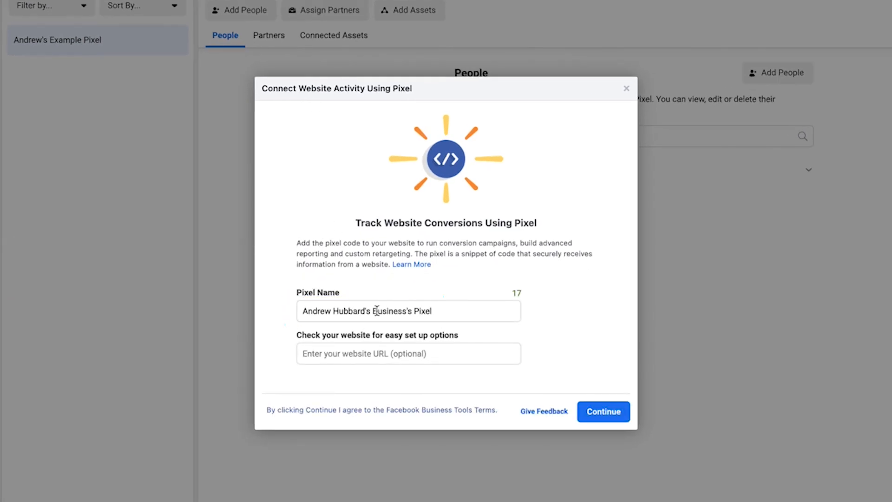
triple_click(334, 315)
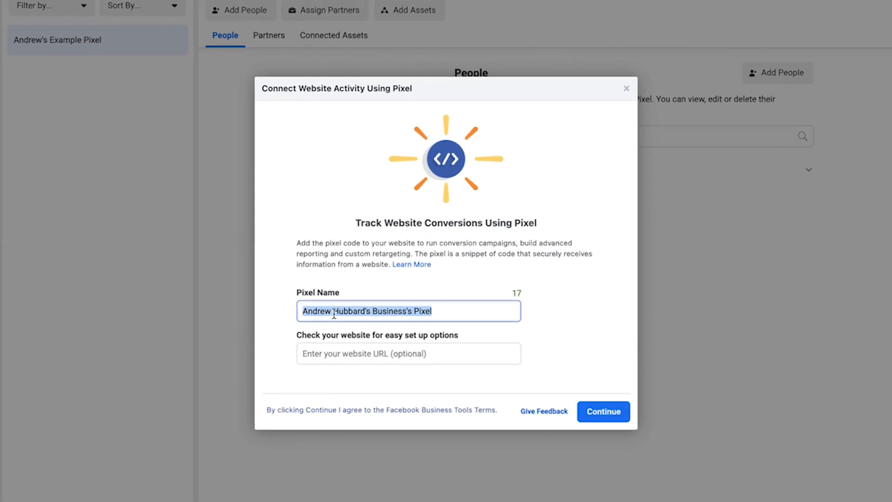
click(400, 310)
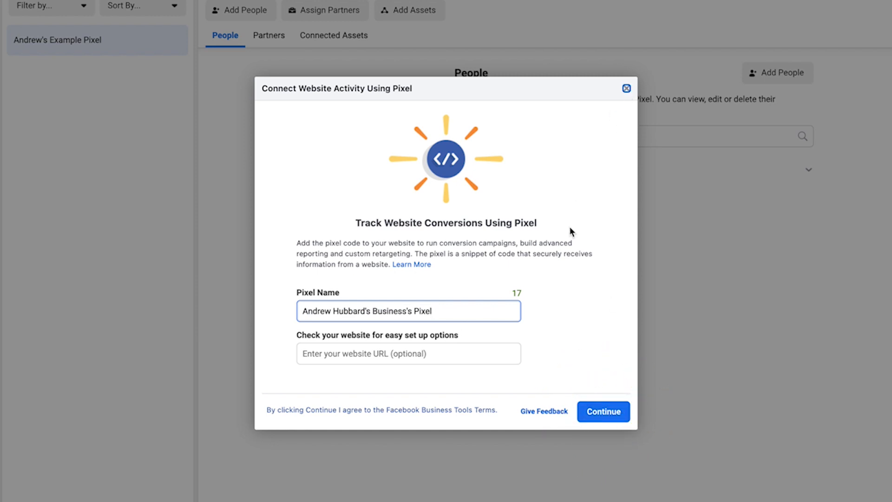
click(659, 215)
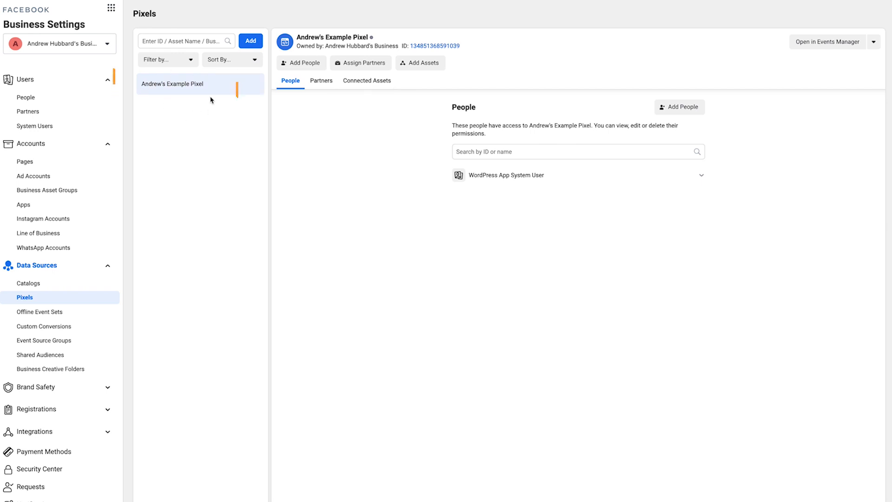
Try to add the example ad account to the existing pixel's connected assets.
click(377, 80)
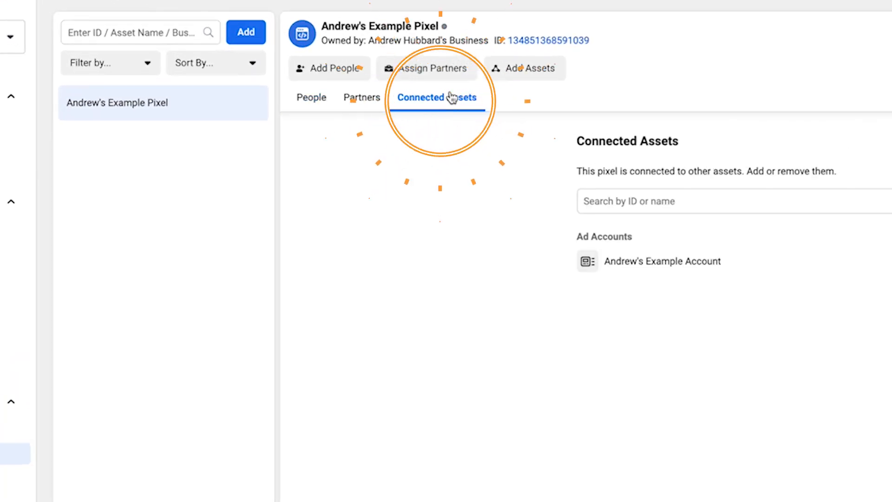
click(678, 103)
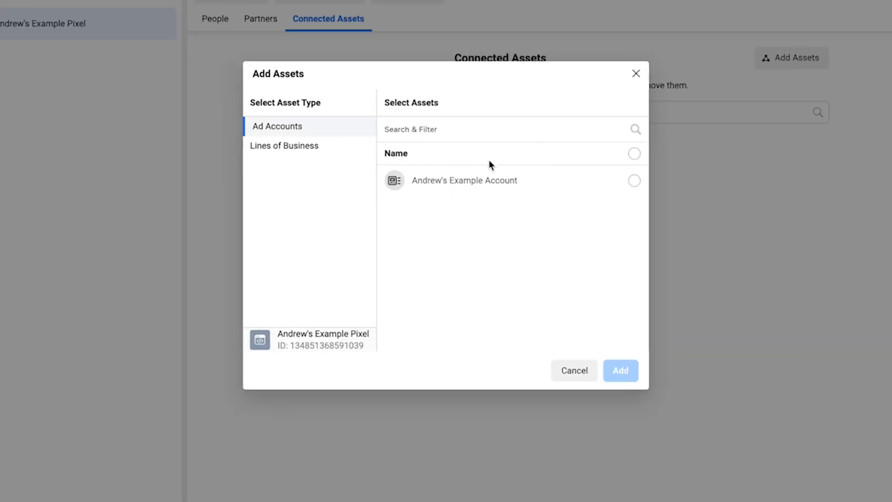
click(460, 180)
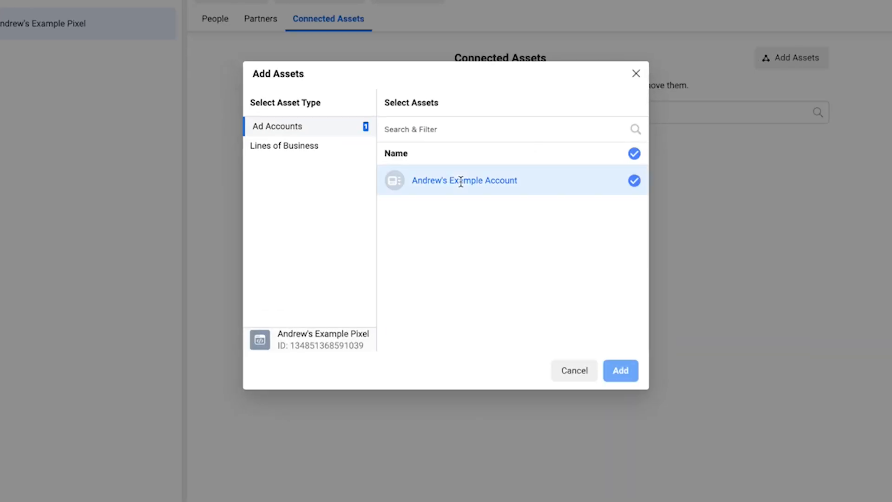
click(571, 368)
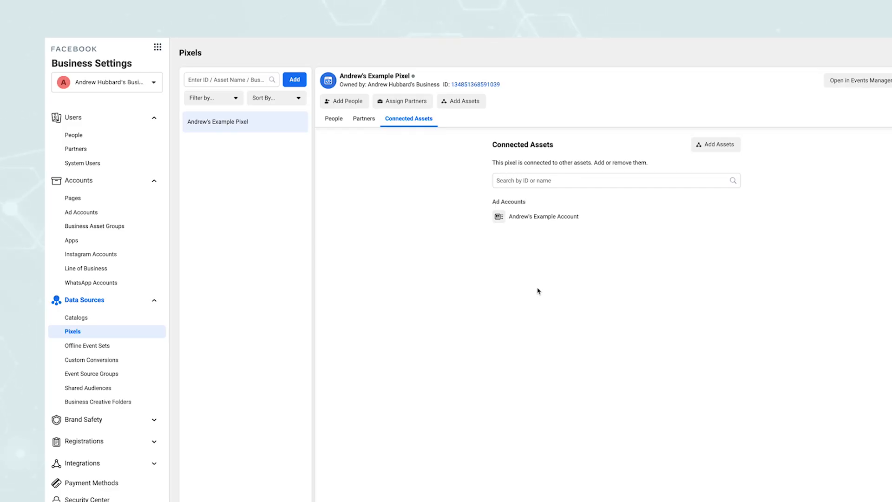
Open Events Manager and start adding events to the example pixel from a new website with Shopify as the partner.
click(158, 48)
click(256, 76)
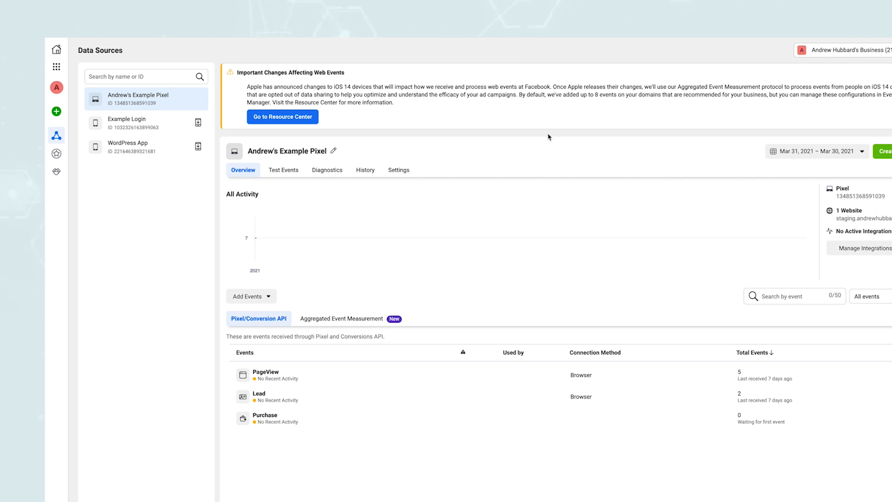
click(251, 296)
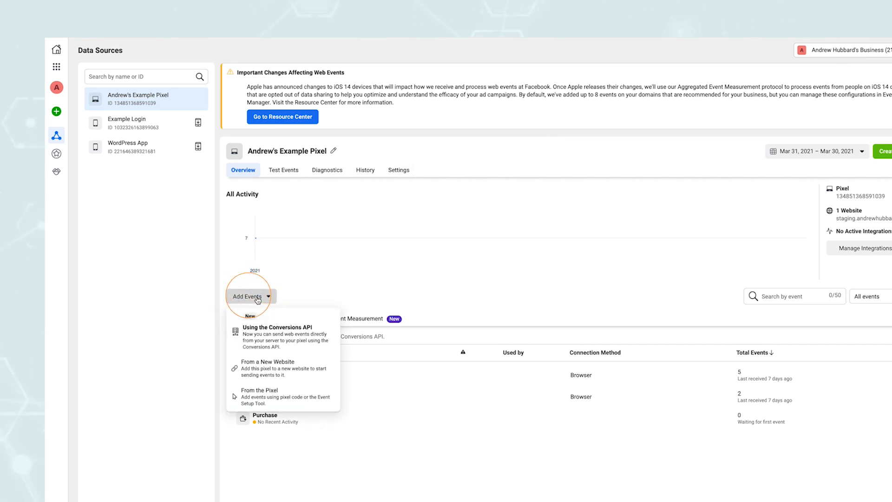
click(261, 370)
click(538, 306)
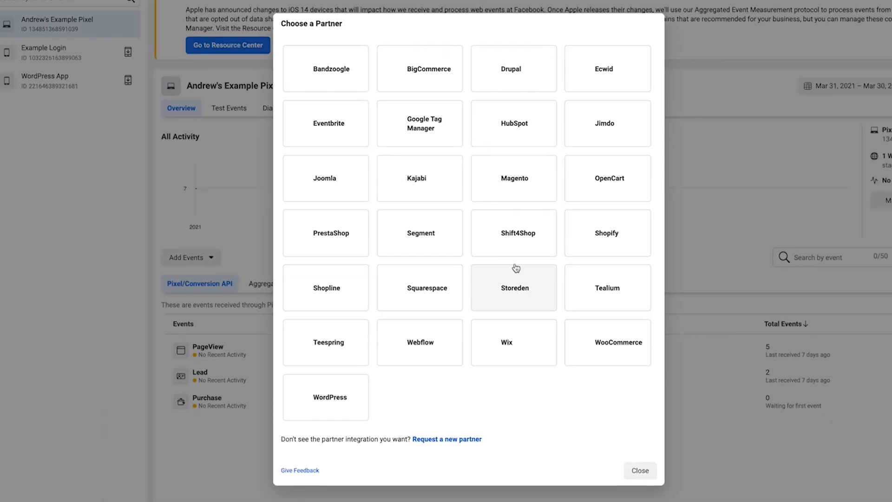
click(606, 251)
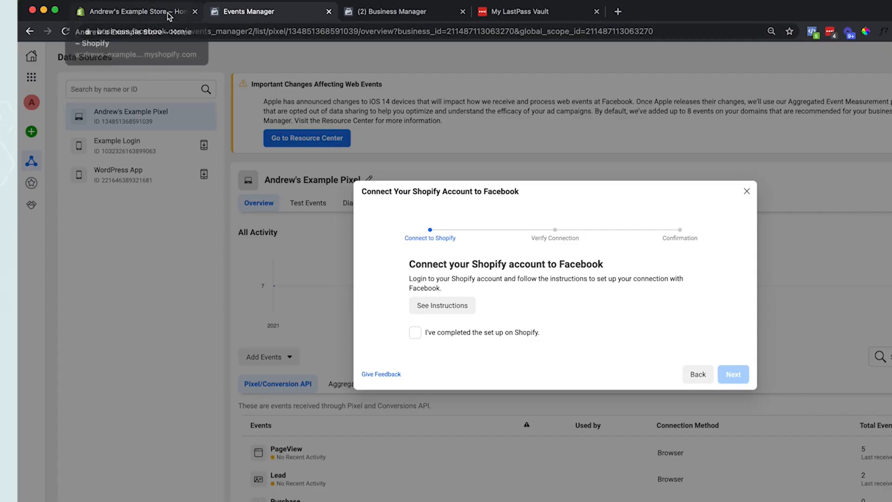
Switch to the Shopify store admin, add the Facebook sales channel and approve its requested permissions.
click(170, 14)
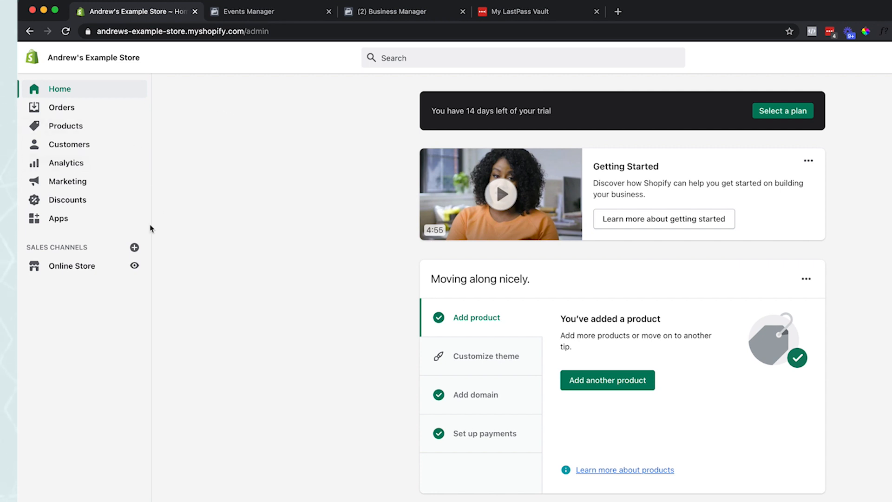
click(134, 247)
scroll(492, 194, down, 5)
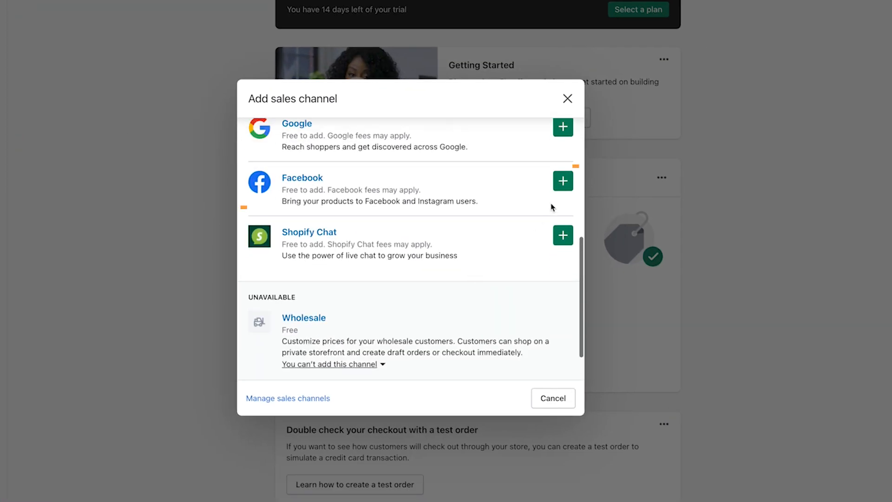
click(564, 184)
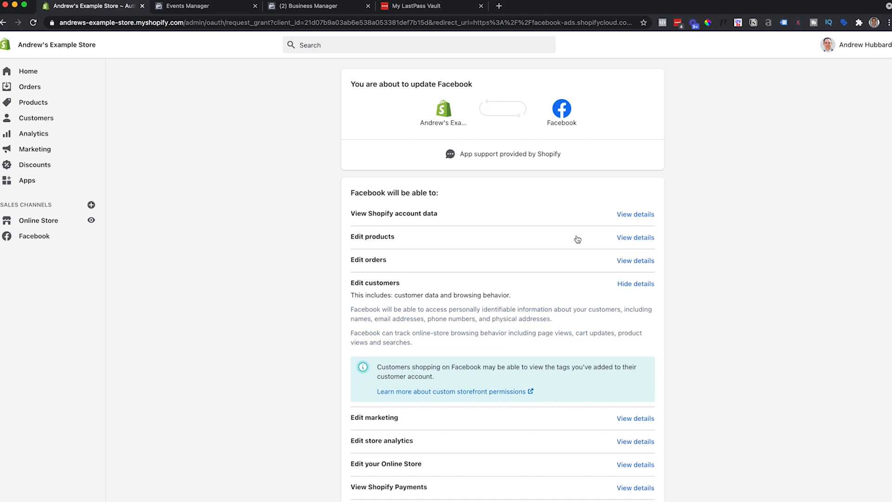
scroll(578, 239, down, 3)
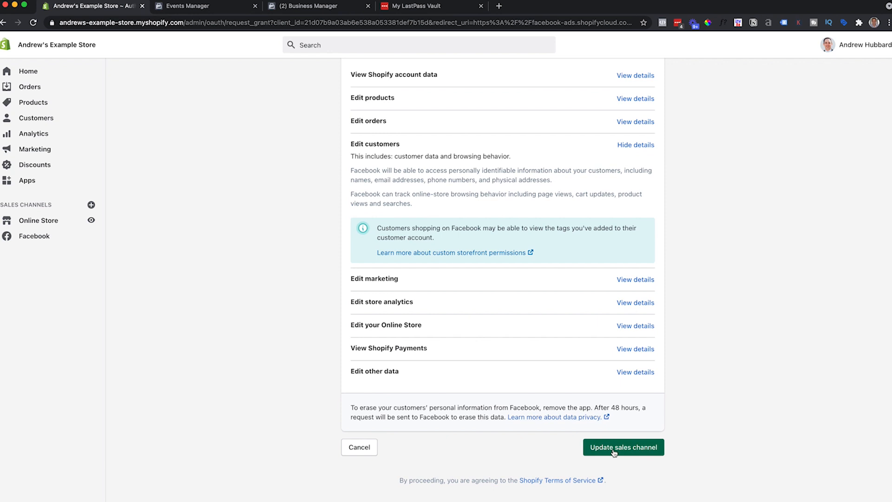
click(614, 452)
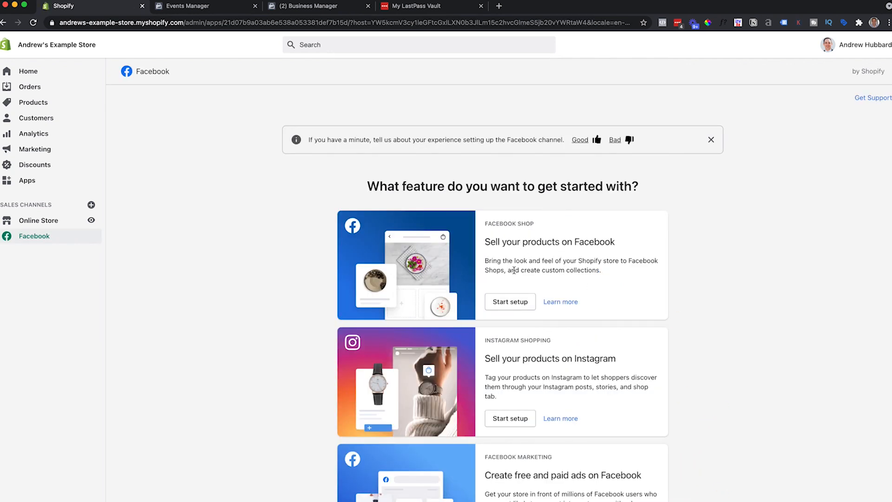
Start the Facebook Shop setup and connect the Facebook account, submitting the account password and granting Shopify the requested access.
click(513, 302)
click(596, 280)
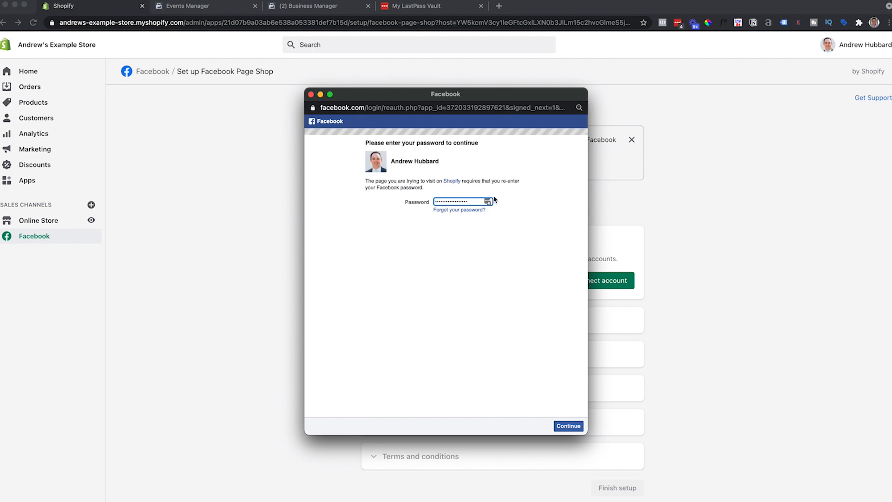
click(565, 427)
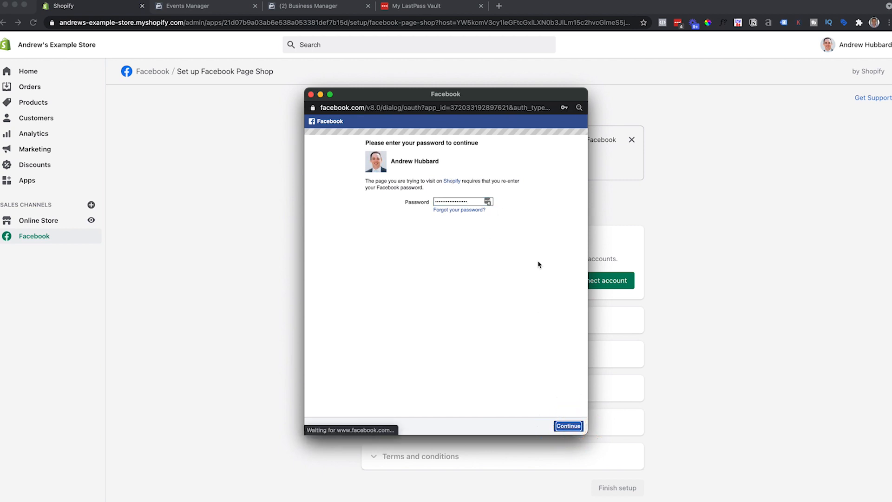
click(457, 263)
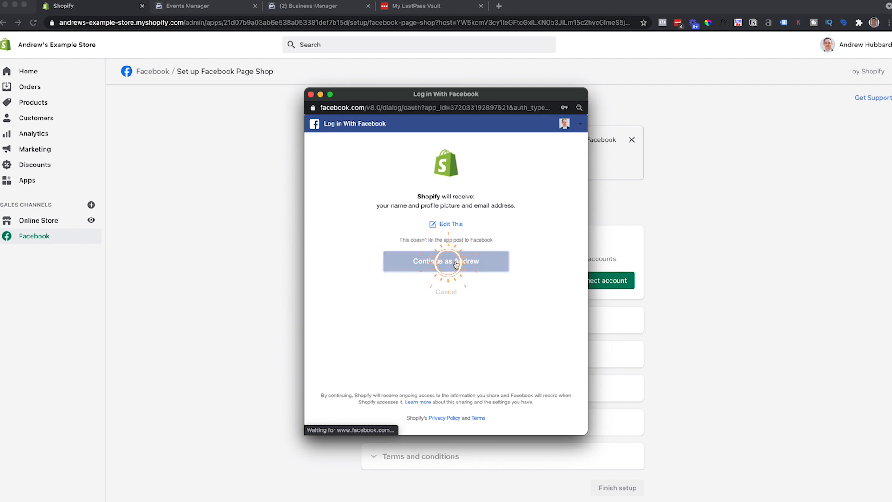
click(572, 424)
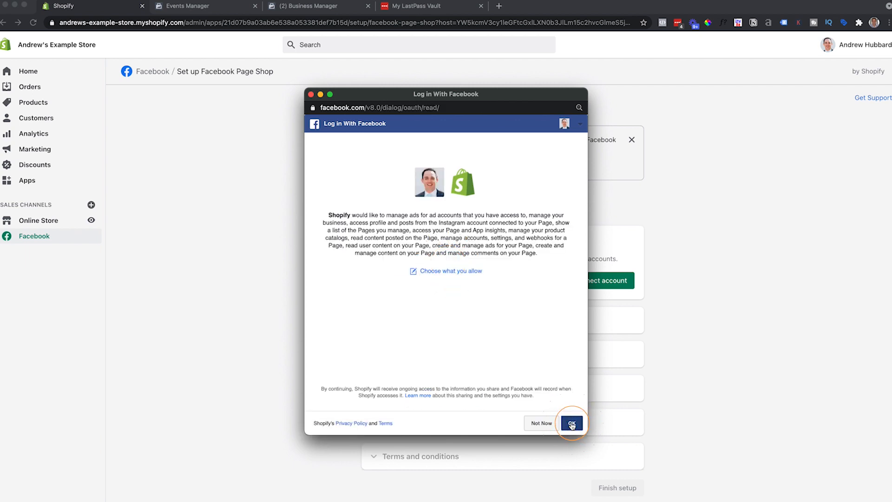
Connect the Business Manager created on 28/06/2018 to the Facebook Page Shop setup.
click(416, 281)
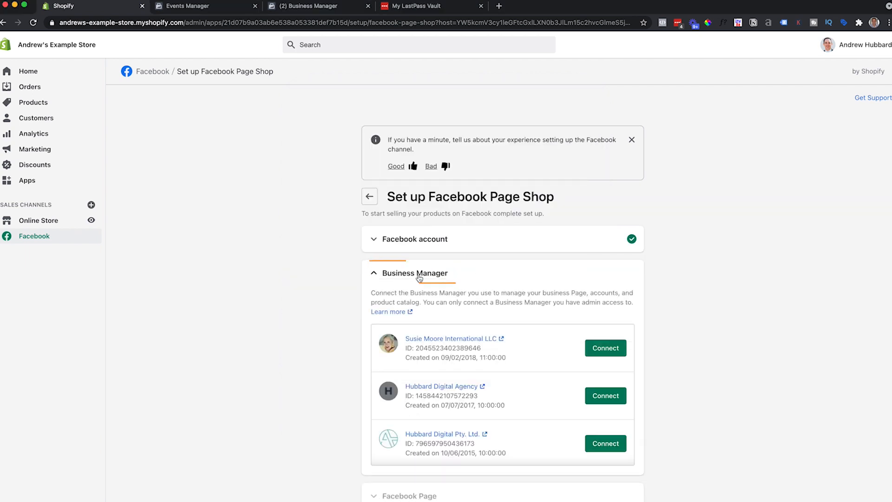
scroll(455, 372, down, 3)
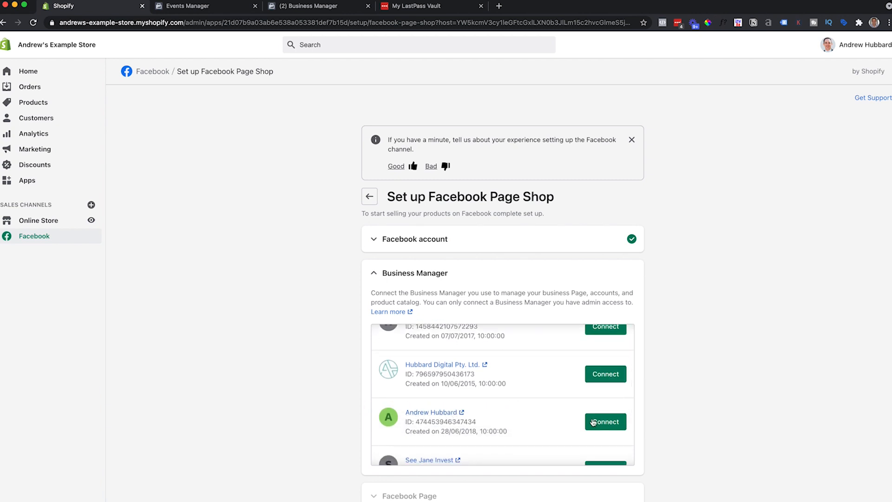
click(607, 422)
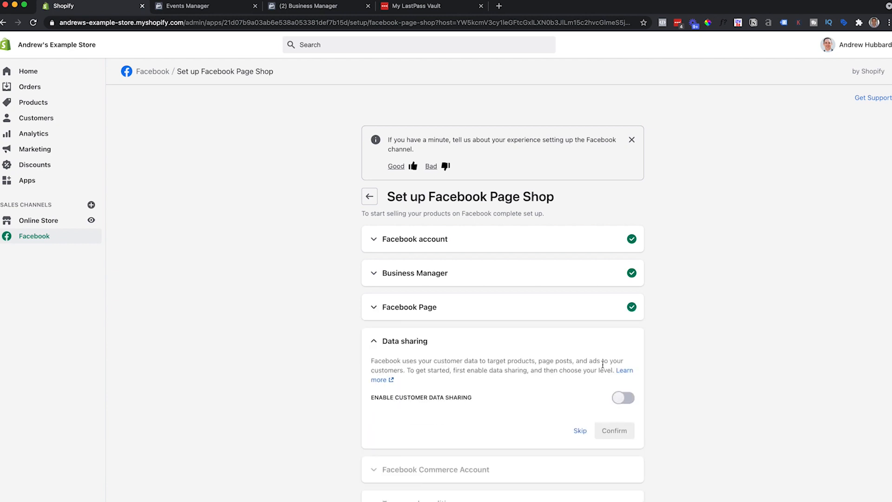
Enable customer data sharing at the Maximum level, check the pixel in Events Manager, and connect the pixel created 11/09/2020.
scroll(578, 368, down, 1)
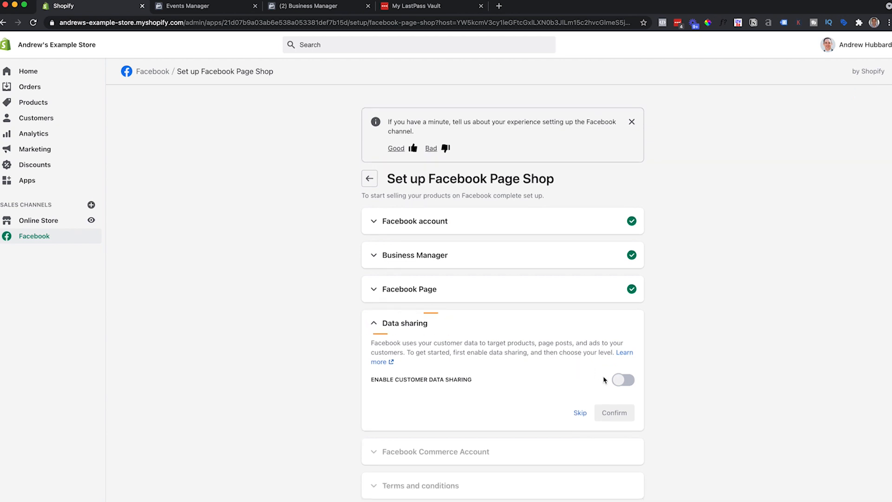
click(627, 381)
scroll(671, 366, down, 5)
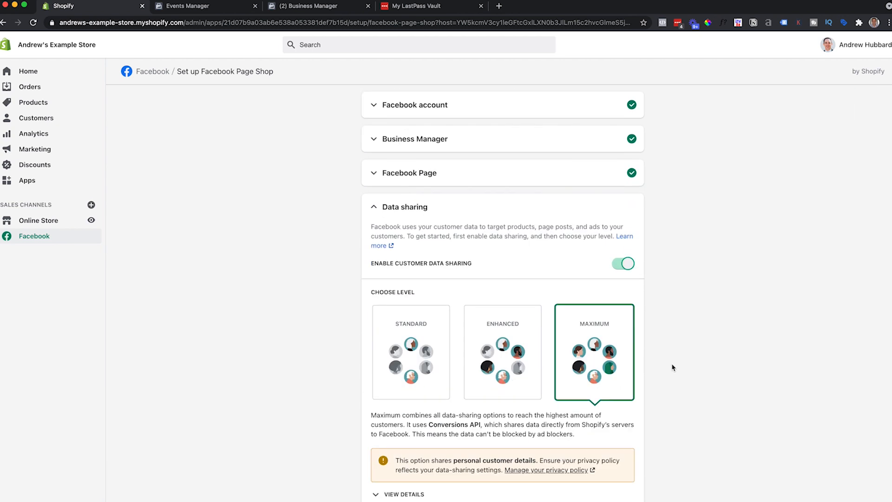
scroll(593, 307, down, 3)
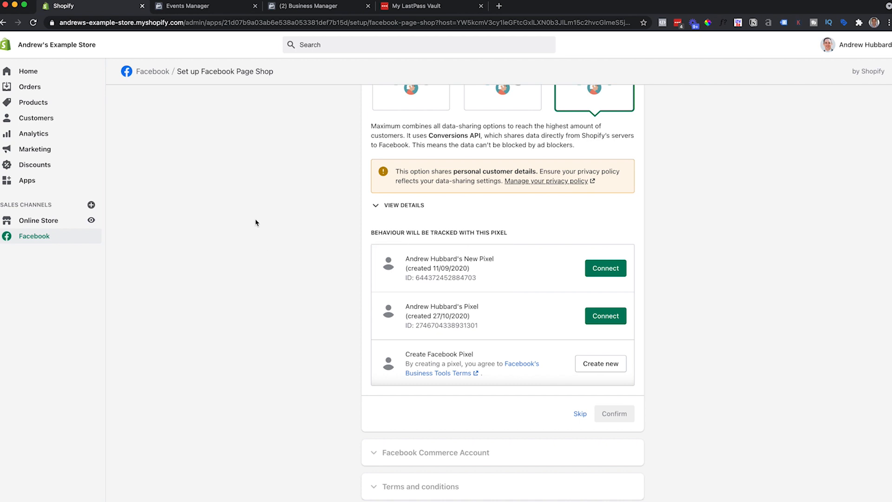
click(181, 9)
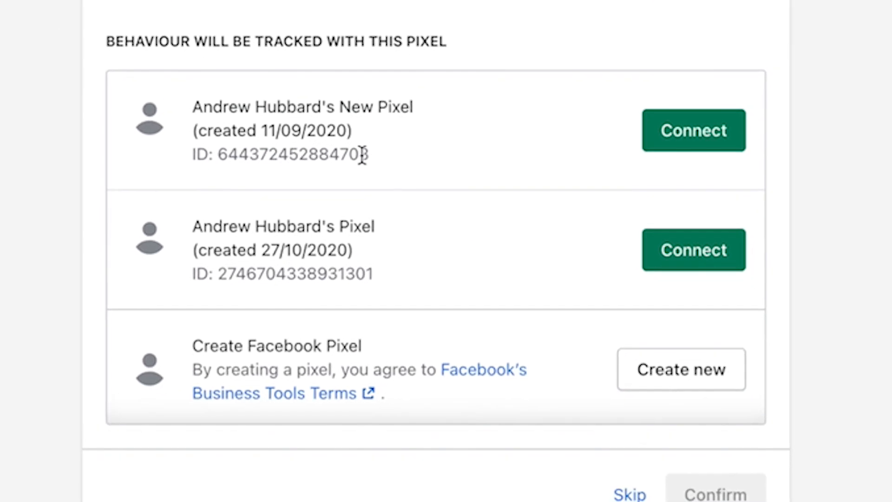
click(851, 212)
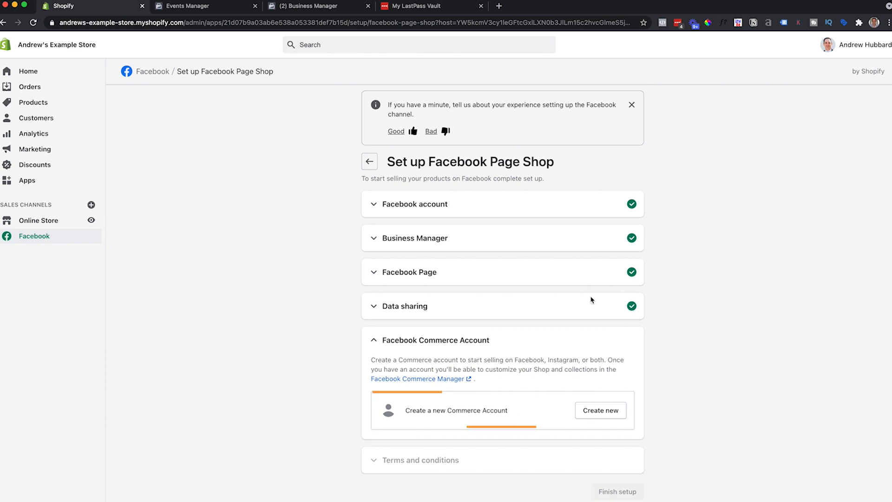
Create a new Facebook Commerce Account, accept the Facebook Commerce terms and finish the Facebook Page Shop setup.
click(603, 412)
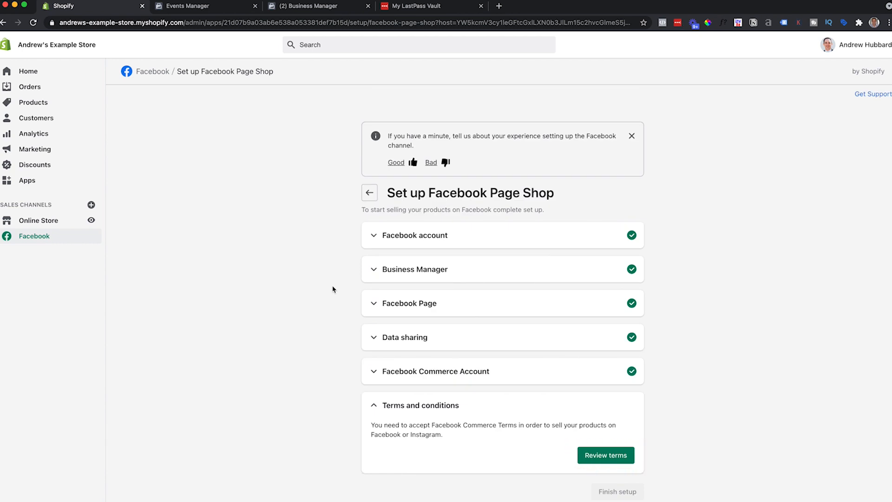
click(608, 455)
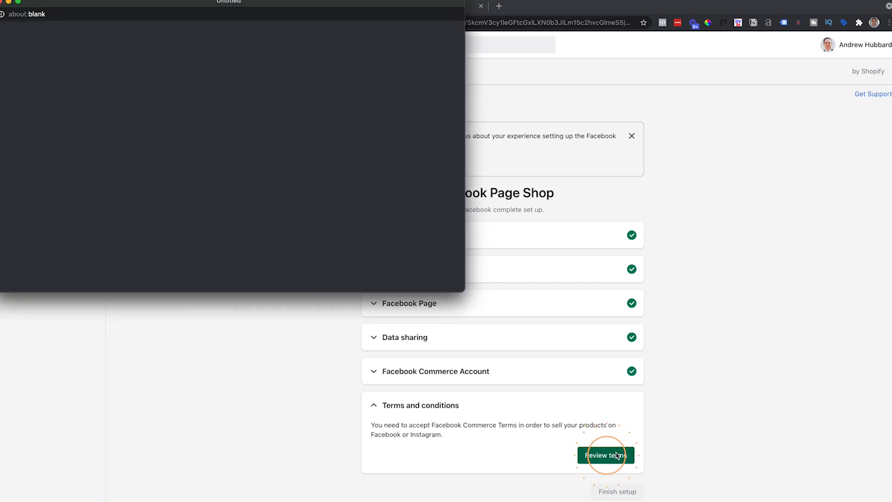
click(231, 262)
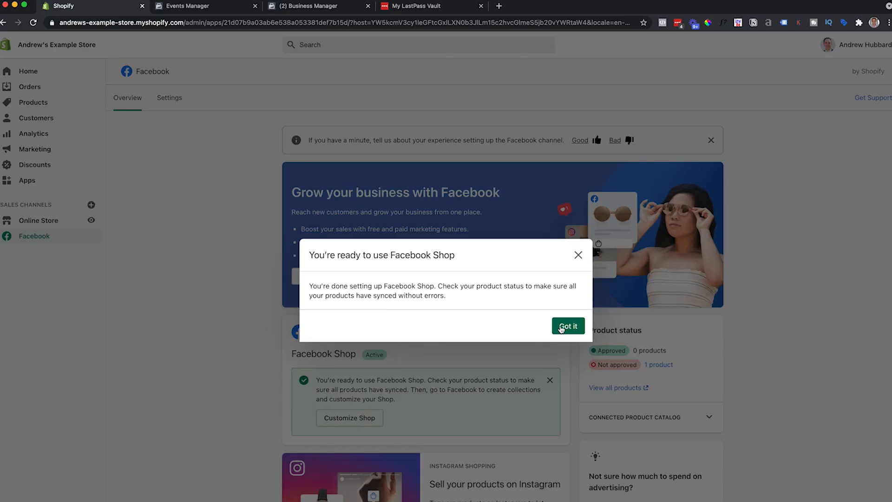
click(561, 327)
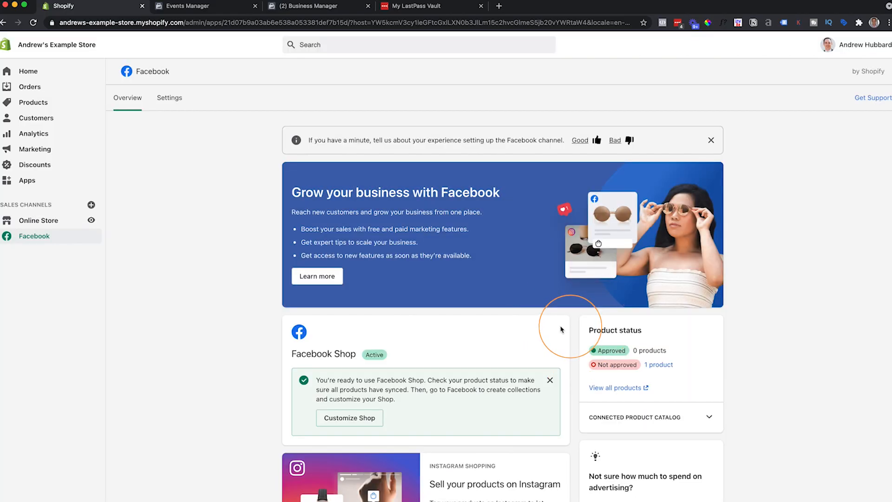
Switch to Events Manager, mark the Shopify setup as completed, verify the pixel connection and finish the partner setup.
click(181, 7)
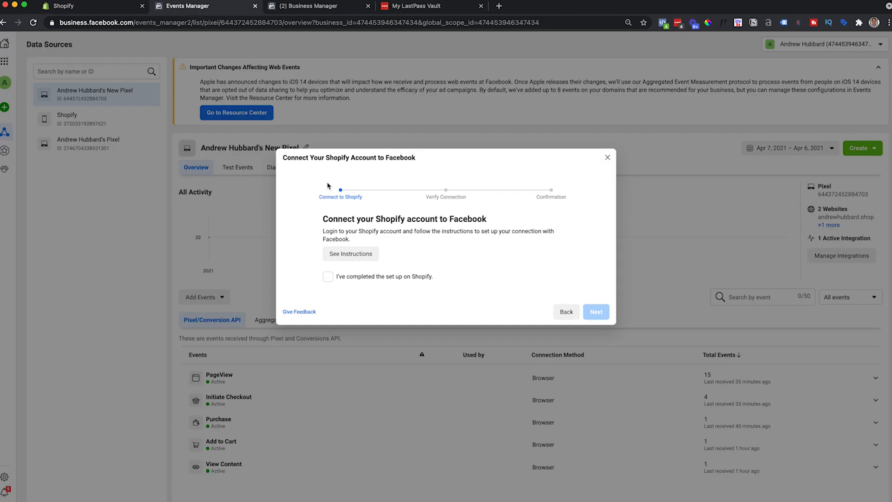
click(328, 277)
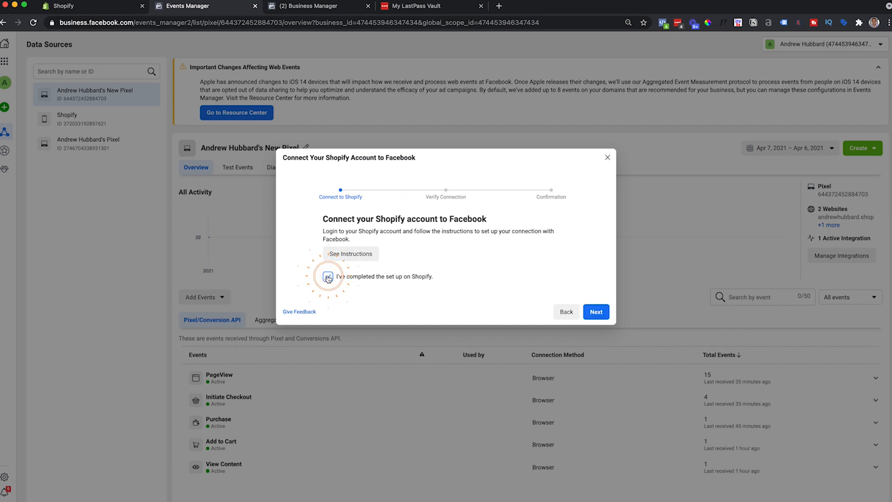
click(596, 312)
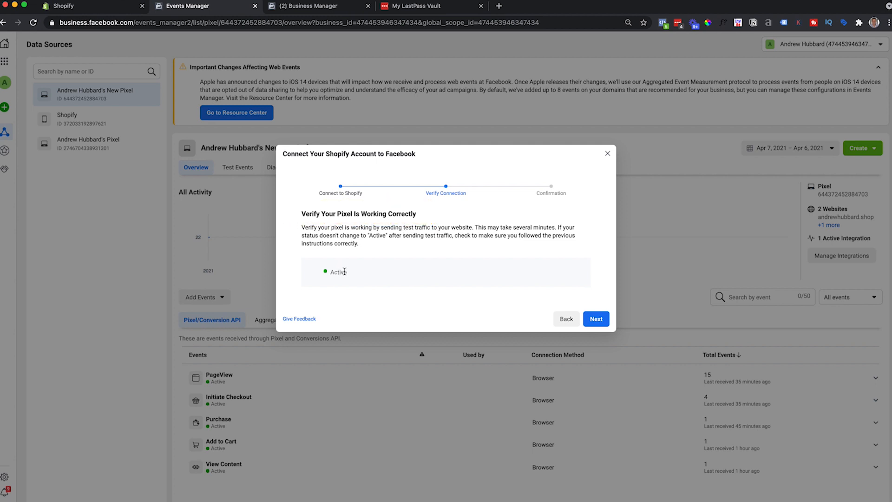
click(593, 318)
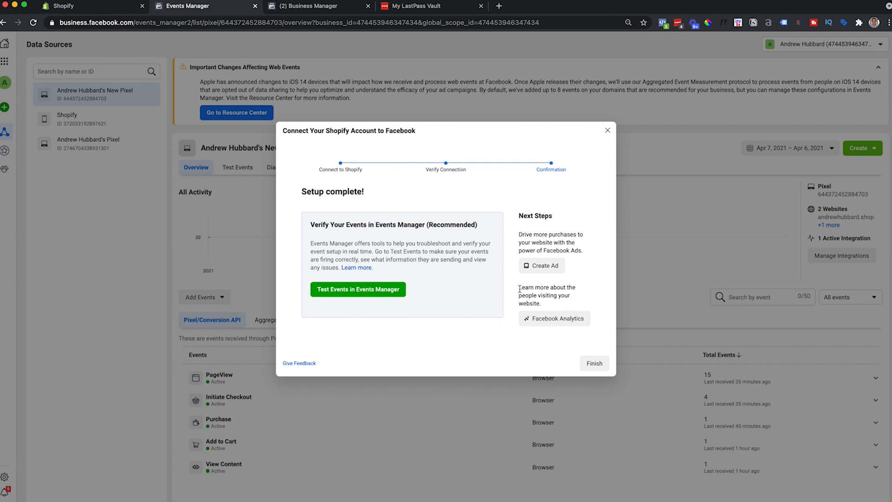
click(589, 360)
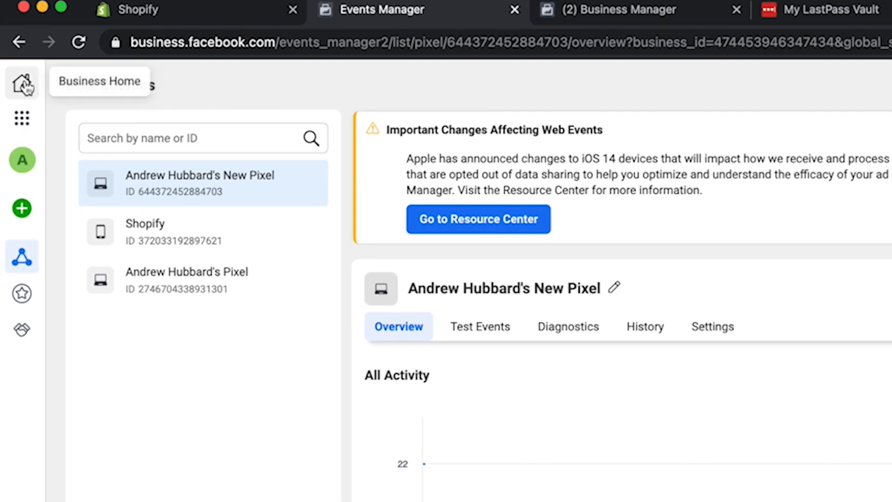
Return to the Business Manager home and open the Brand Safety domains in Business Settings.
click(5, 44)
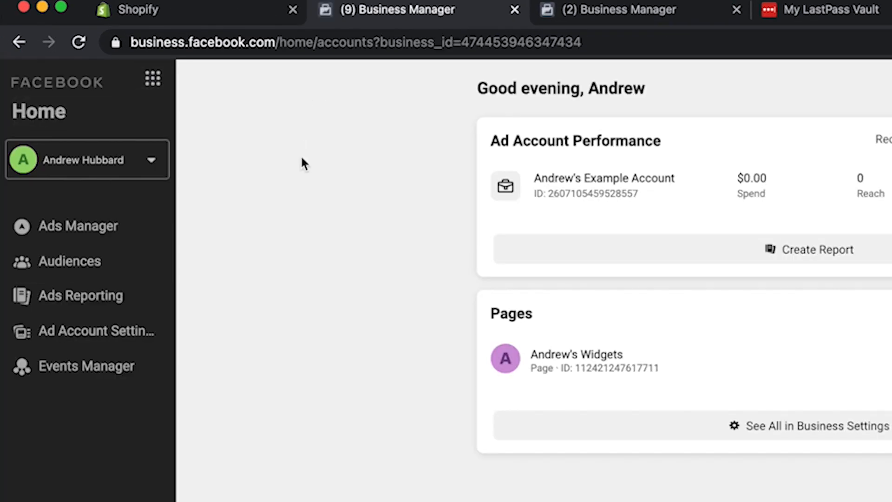
click(154, 75)
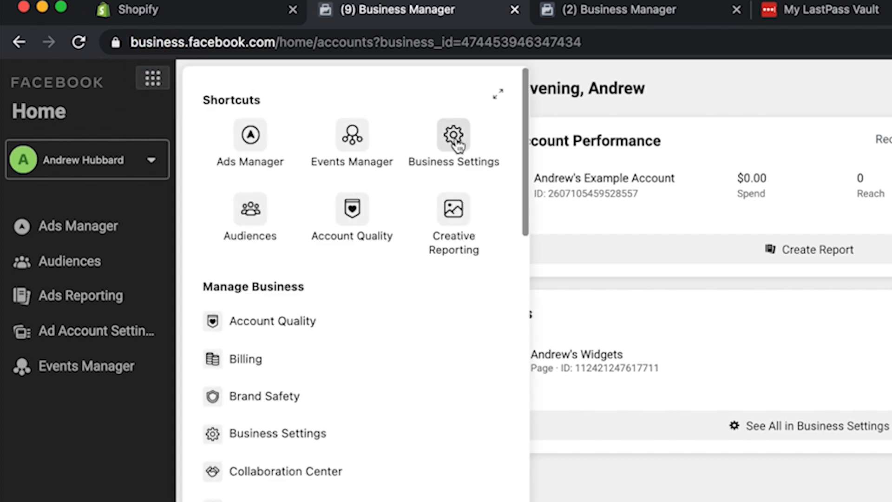
click(454, 139)
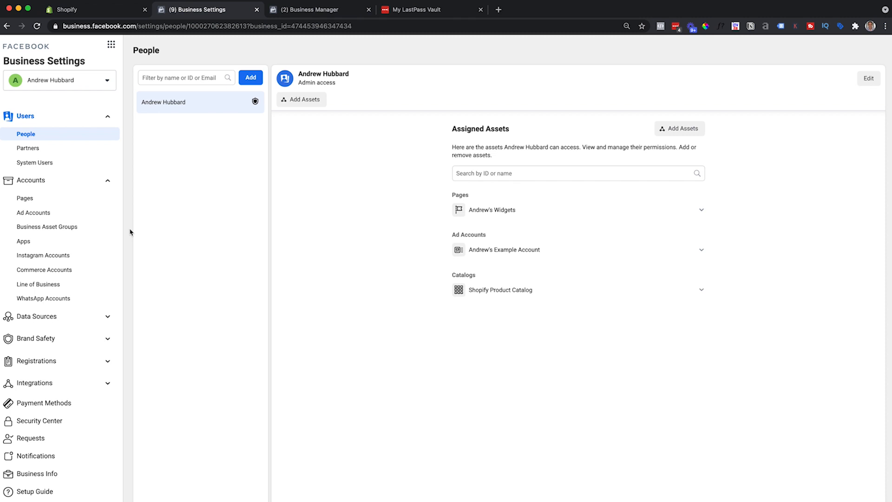
click(103, 338)
click(27, 357)
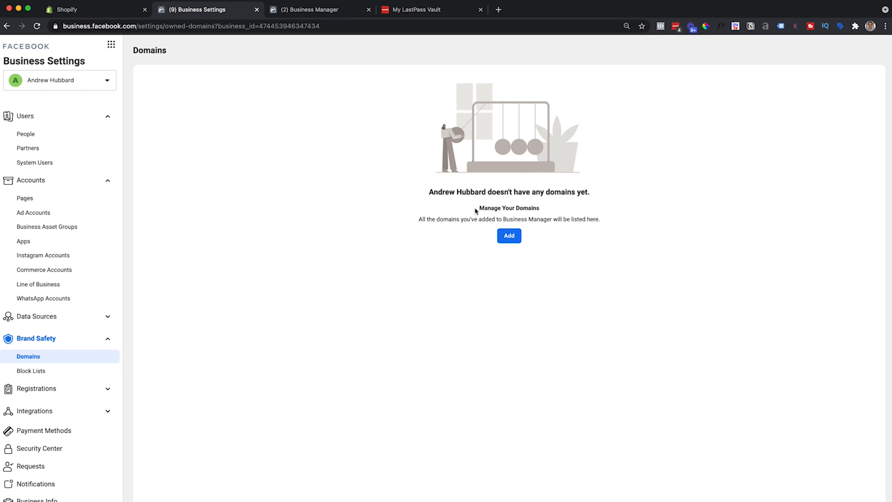
Add the store's domain name to the business.
click(509, 235)
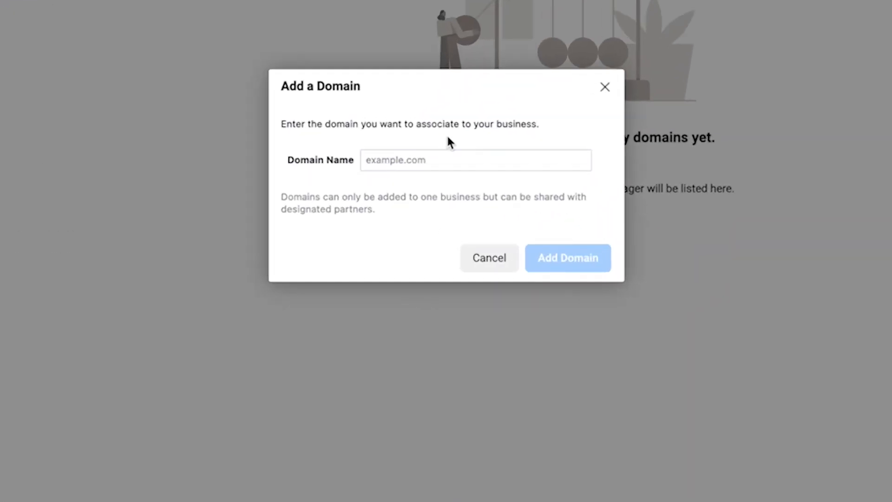
click(441, 159)
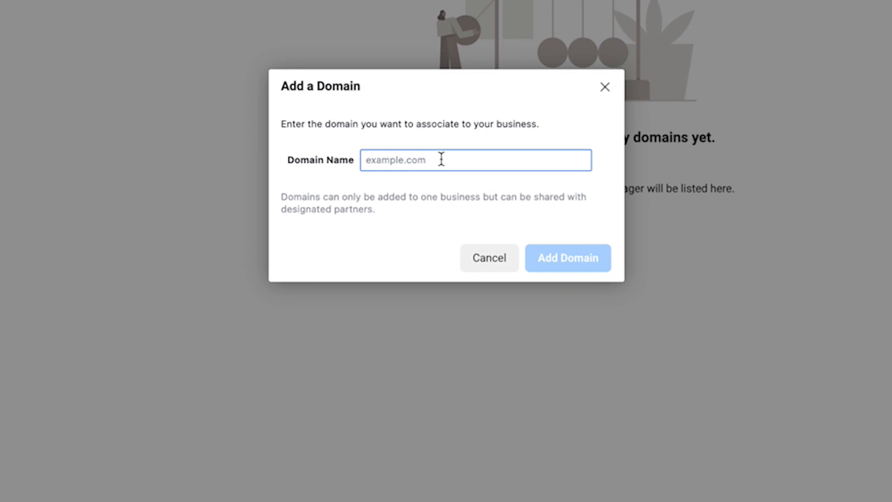
text(andrewhubbard.shop)
click(586, 265)
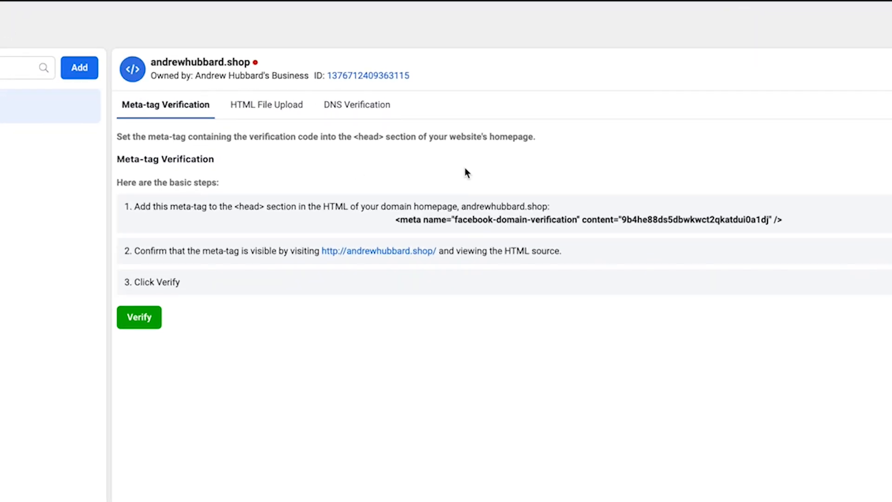
Review the HTML file and DNS verification methods for the new domain, and copy the meta-tag from the meta-tag method.
click(282, 110)
click(330, 106)
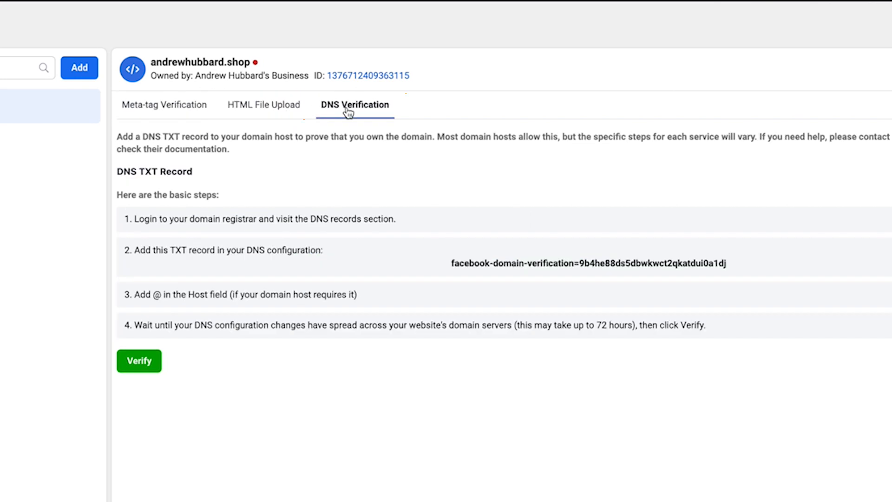
click(186, 110)
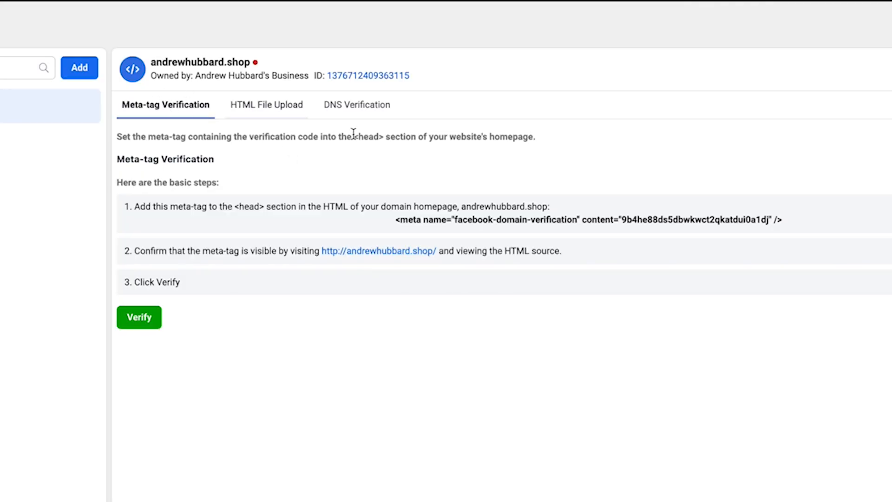
click(444, 221)
Switch to the Shopify store admin and open theme.liquid in the code editor of the Debut theme.
click(228, 12)
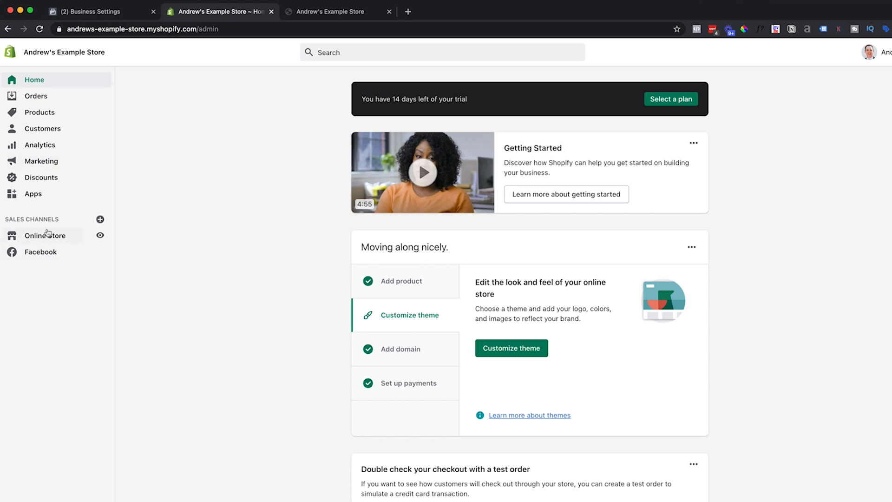
click(50, 238)
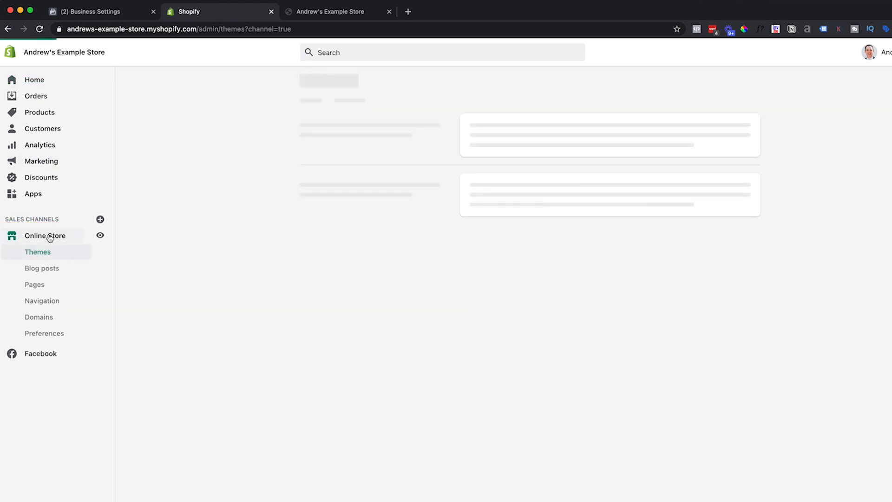
click(47, 256)
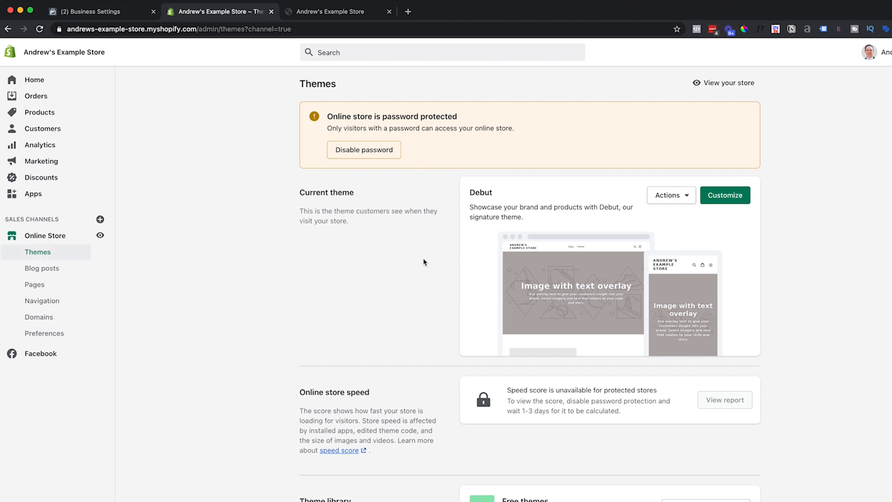
click(725, 195)
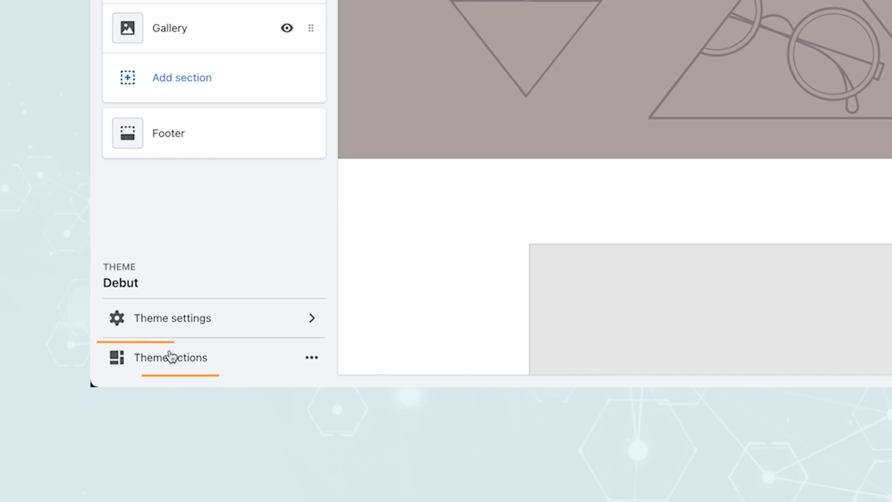
click(314, 360)
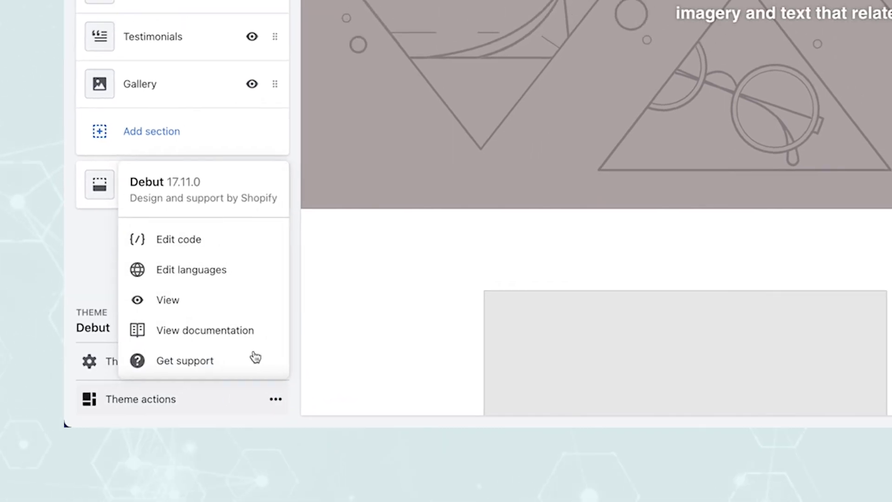
click(192, 248)
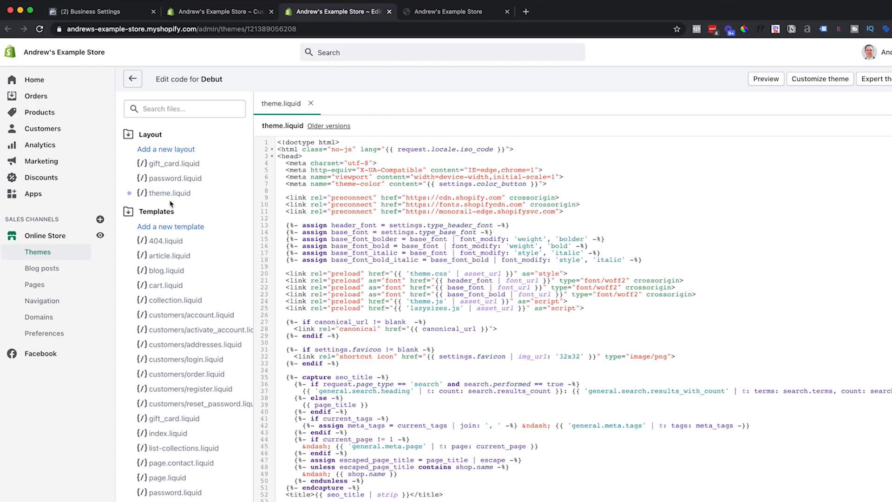
click(174, 197)
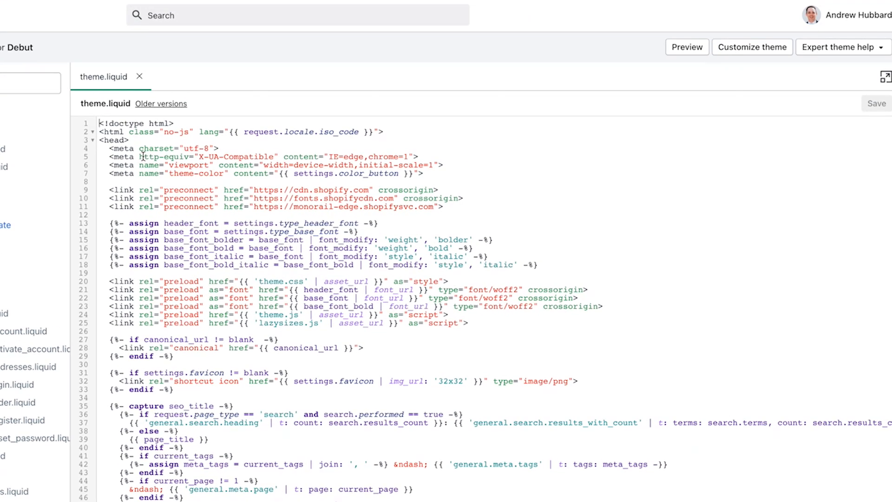
Search theme.liquid for /head and add three blank lines after content_for_header, just before the closing head tag.
click(143, 157)
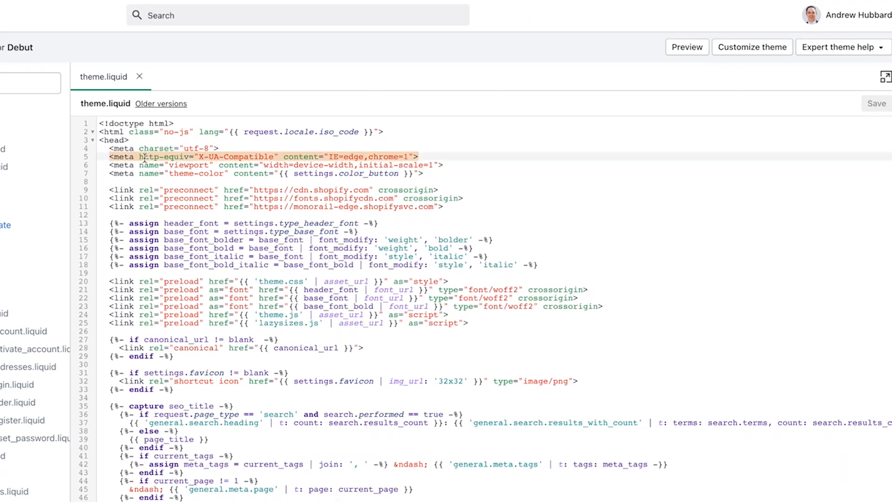
key(super+f)
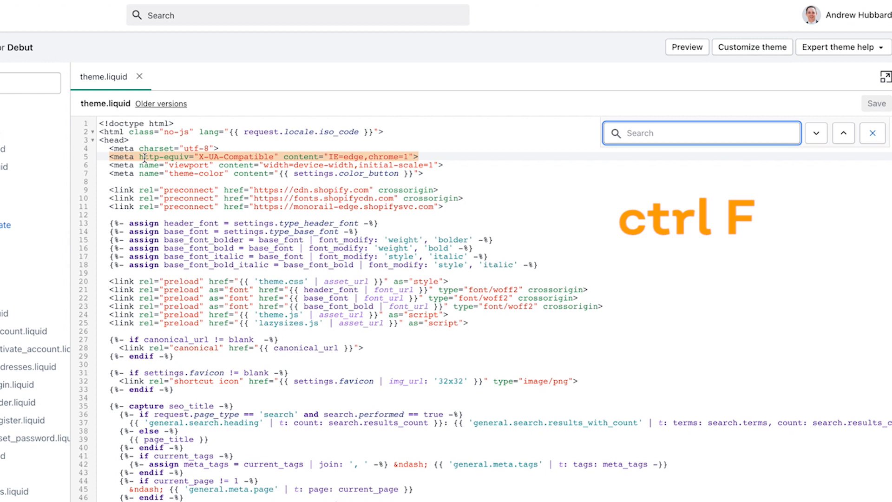
text(/)
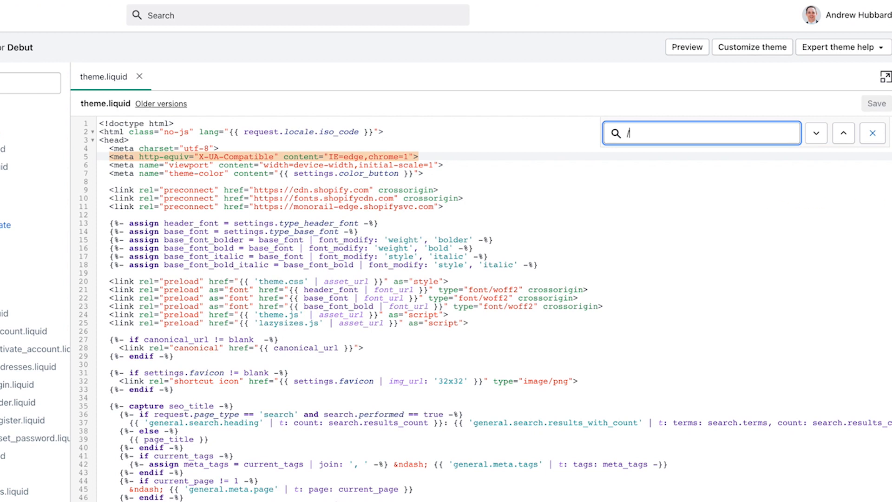
text(head)
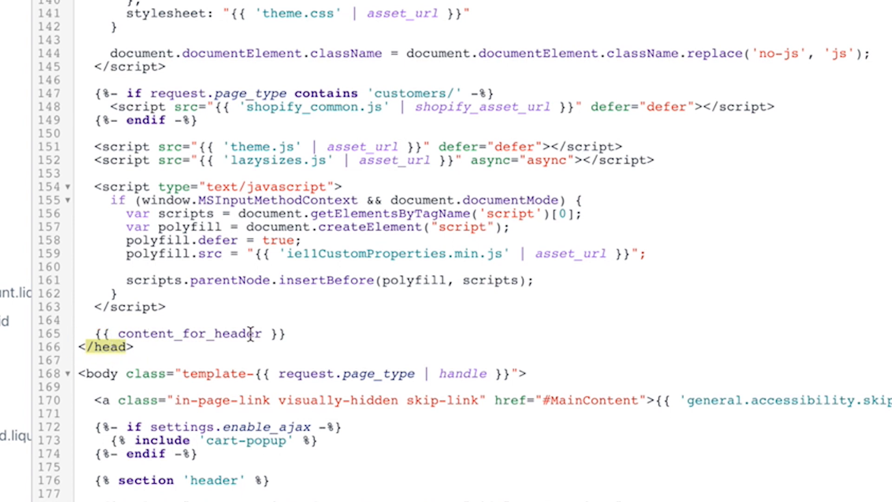
click(289, 333)
key(Return)
key(Return)
key(Return)
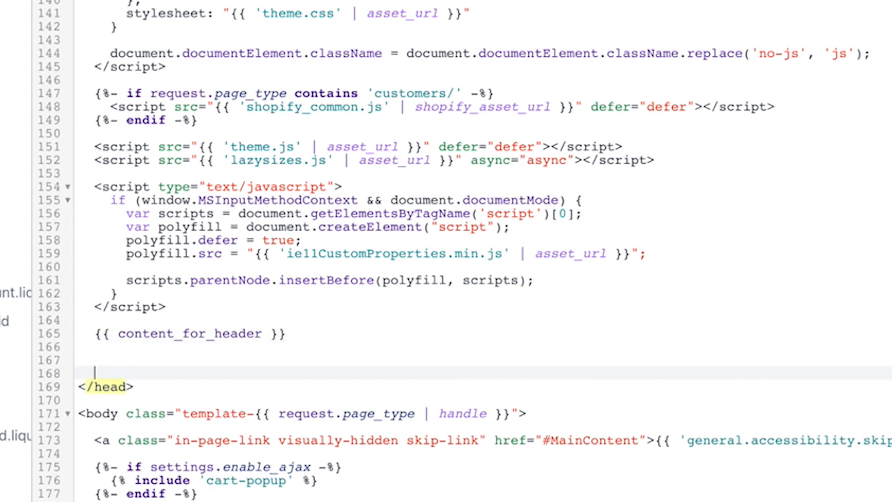
Paste the facebook-domain-verification meta-tag with its verification code on the blank line above the closing head tag and save theme.liquid.
key(Up)
key(Down)
text(<meta name="facebook-domain-verification" content="9b4he88ds5dbwkwct2qkatdui0a1dj" />)
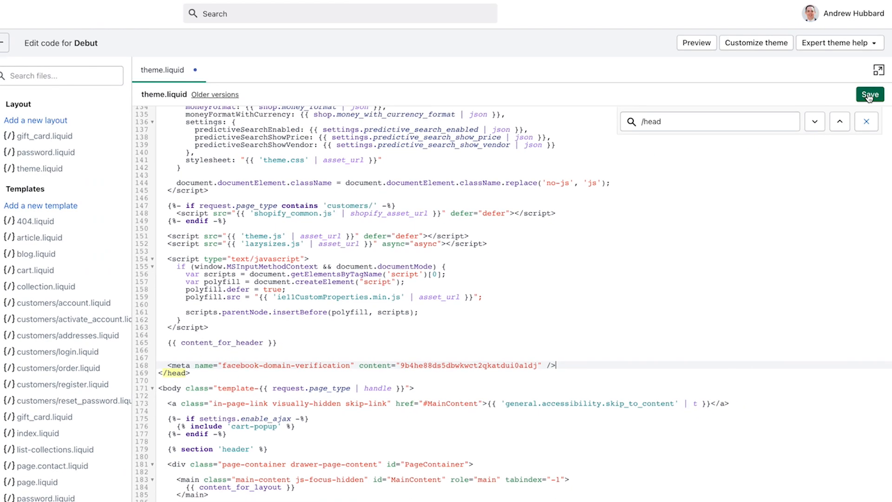
click(869, 96)
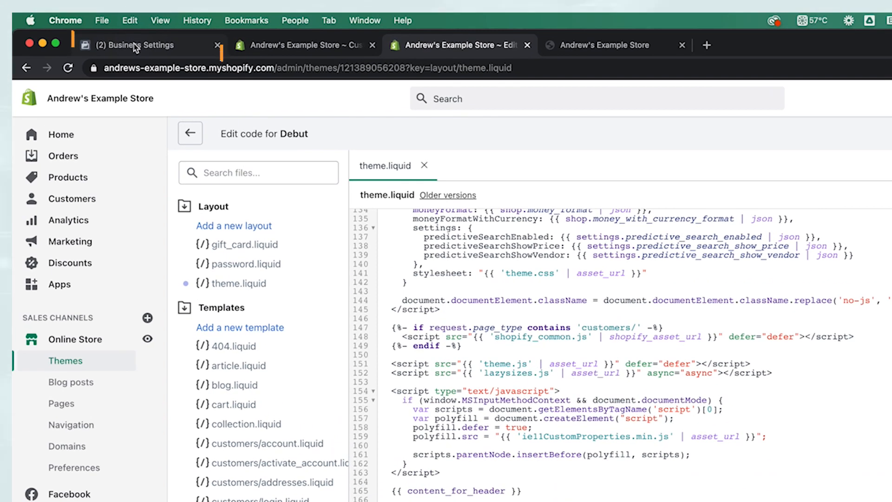
Switch back to Facebook Business Settings and verify the store's domain through the meta-tag method, retrying if needed, and close the confirmation.
click(86, 8)
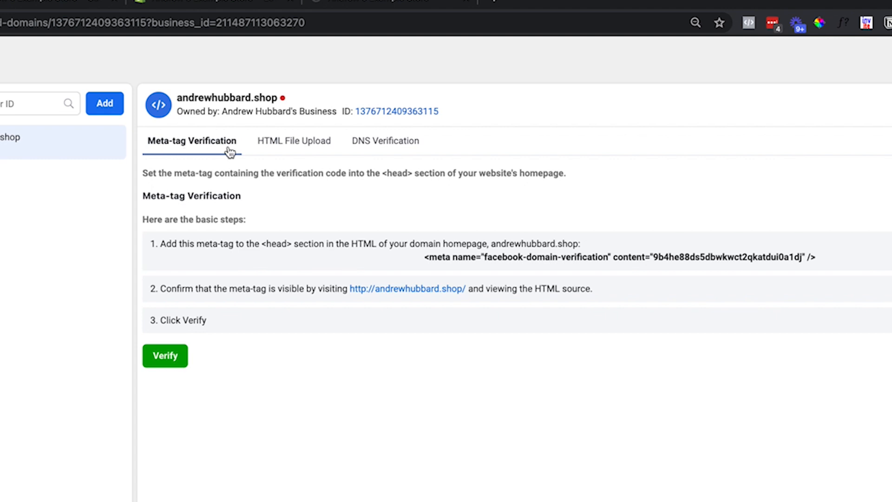
click(167, 362)
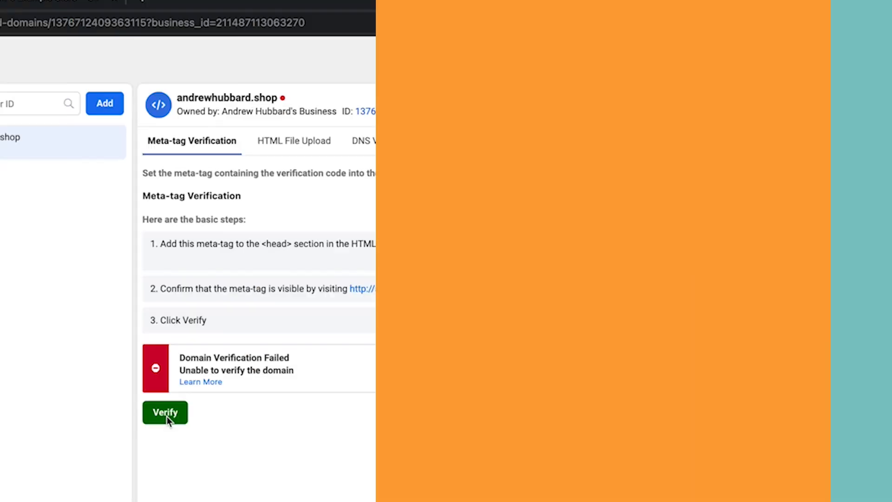
click(166, 413)
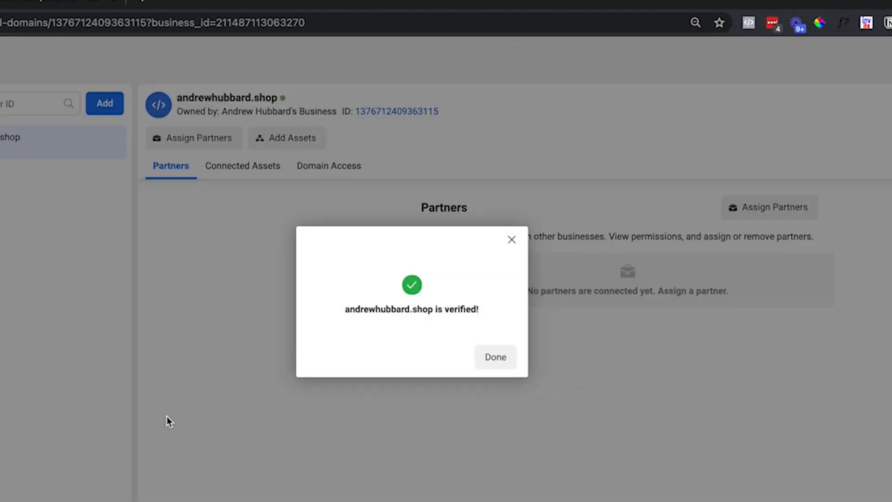
click(505, 361)
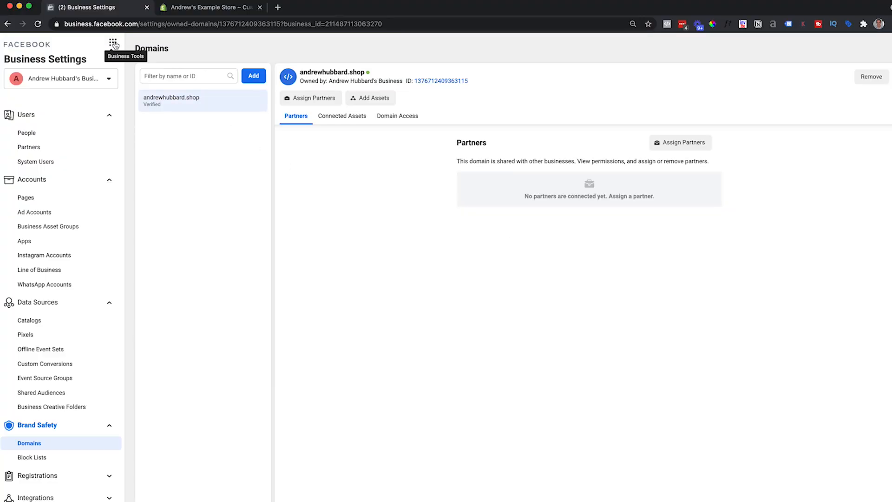
Open Events Manager from the business tools.
click(114, 43)
click(113, 44)
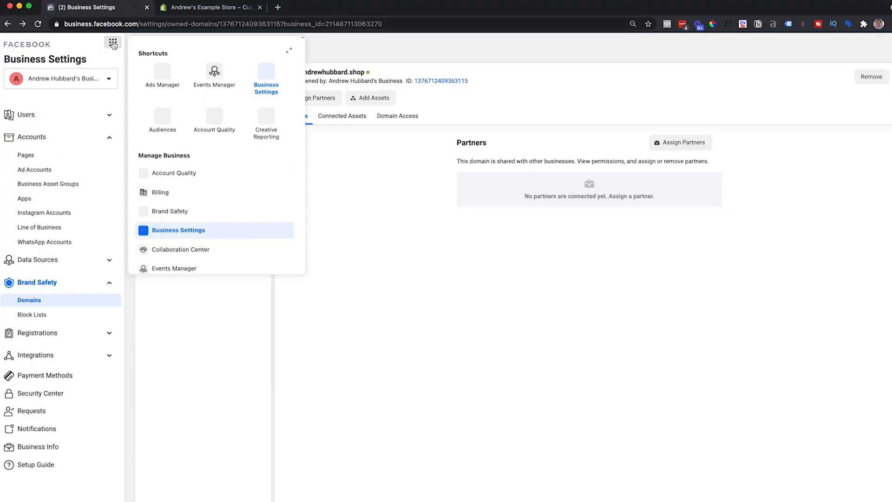
click(214, 72)
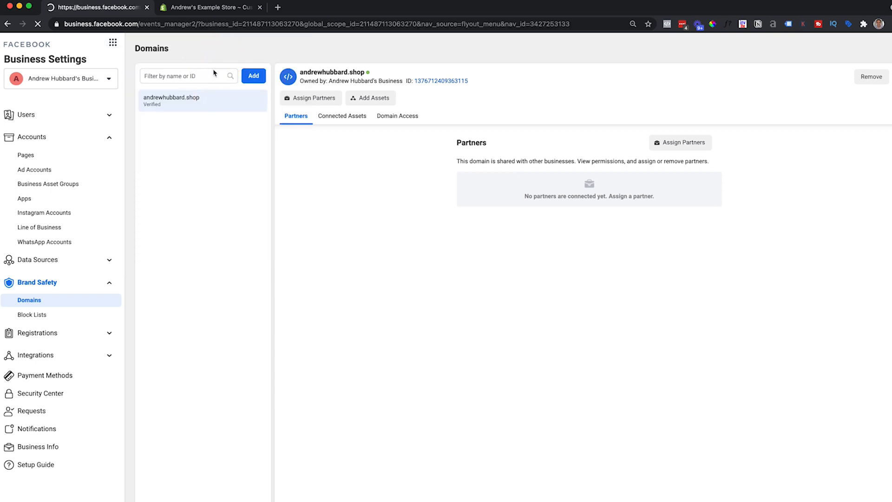